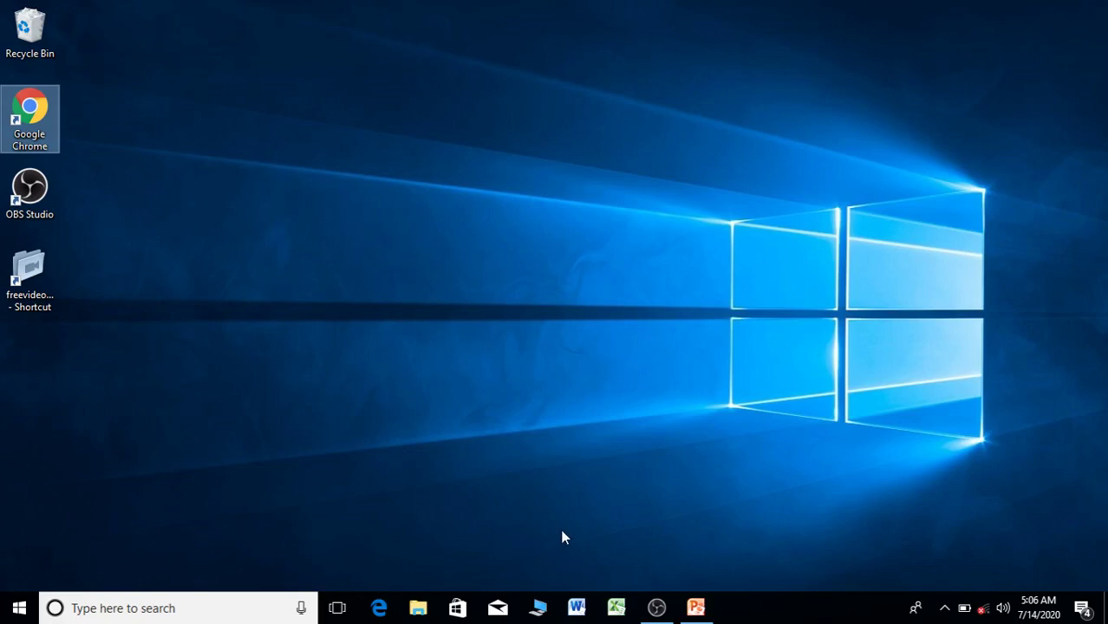
Step: Open This PC and select the three local disks C:, D: and E: together
{"action": "left_click", "coordinate": [539, 608]}
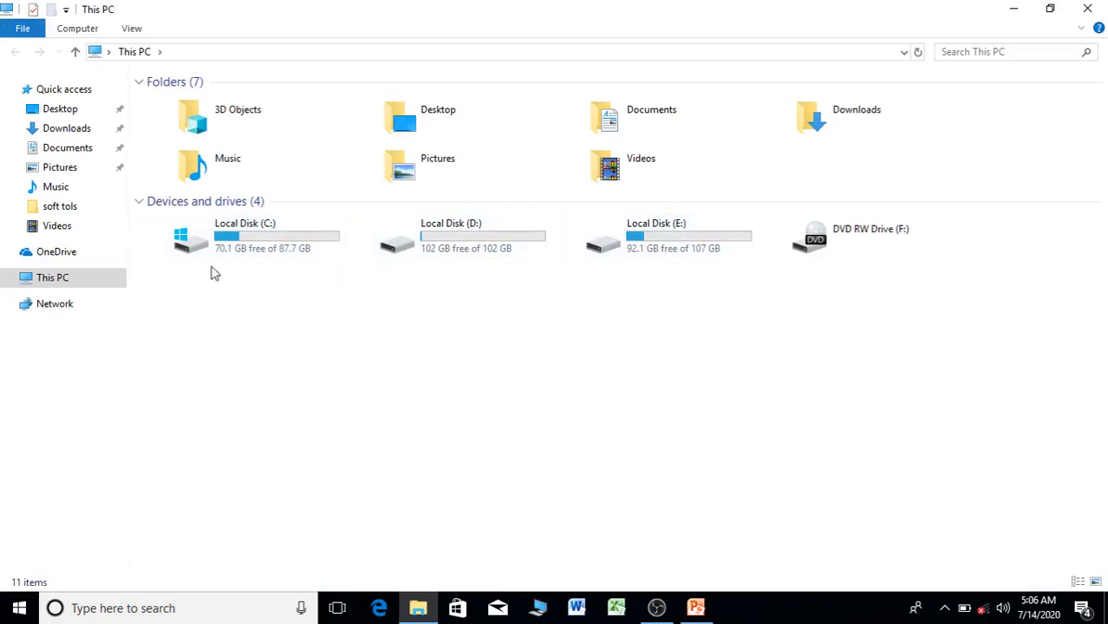
{"action": "left_click", "coordinate": [231, 250]}
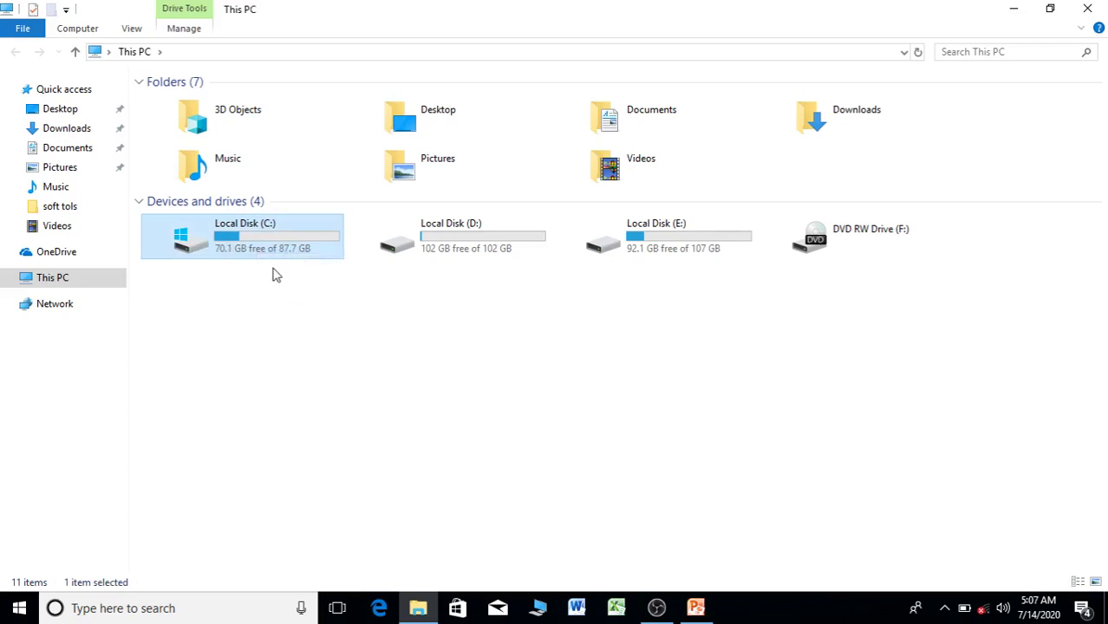
{"action": "left_click", "coordinate": [460, 232]}
{"action": "left_click", "coordinate": [669, 238]}
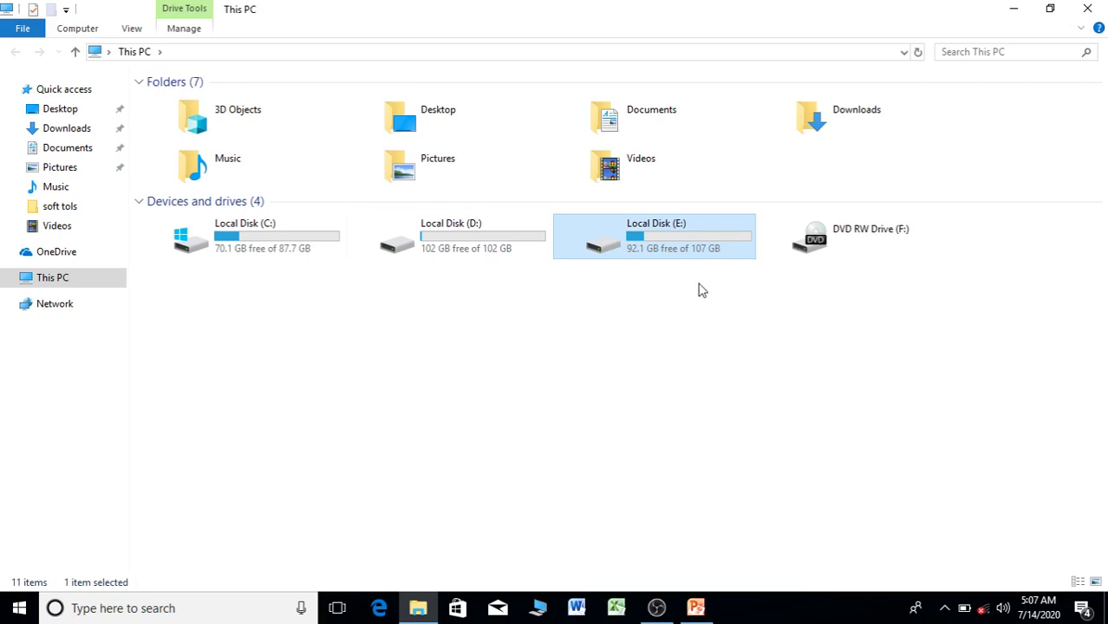
{"action": "left_click_drag", "start_coordinate": [698, 284], "coordinate": [263, 235]}
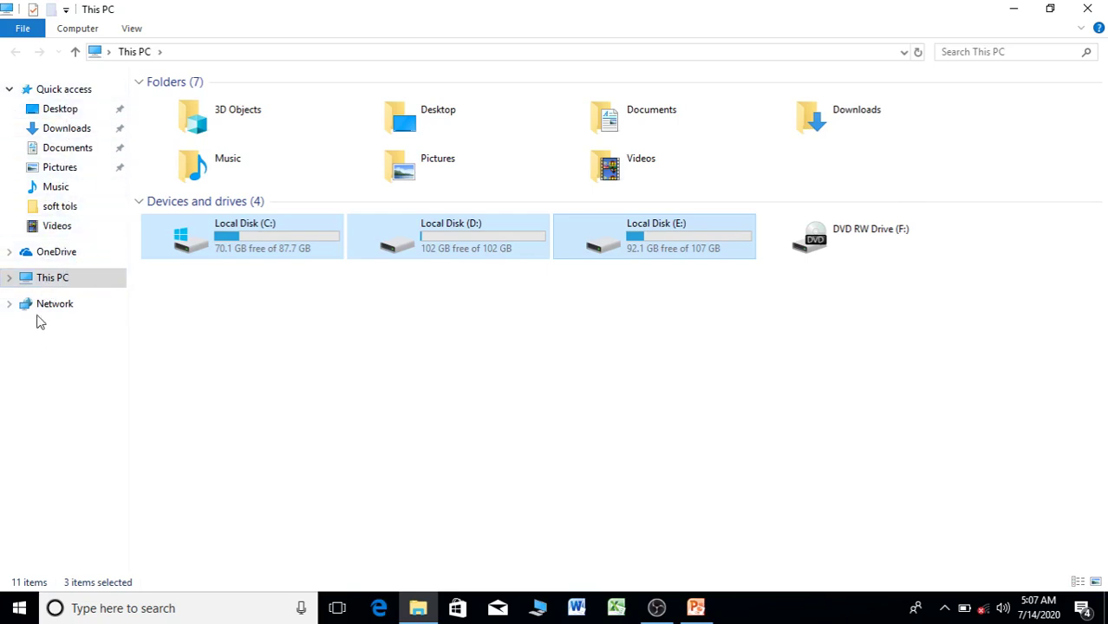
Step: Look through the contents of the Downloads, Desktop, Documents and Pictures folders
{"action": "left_click", "coordinate": [64, 131]}
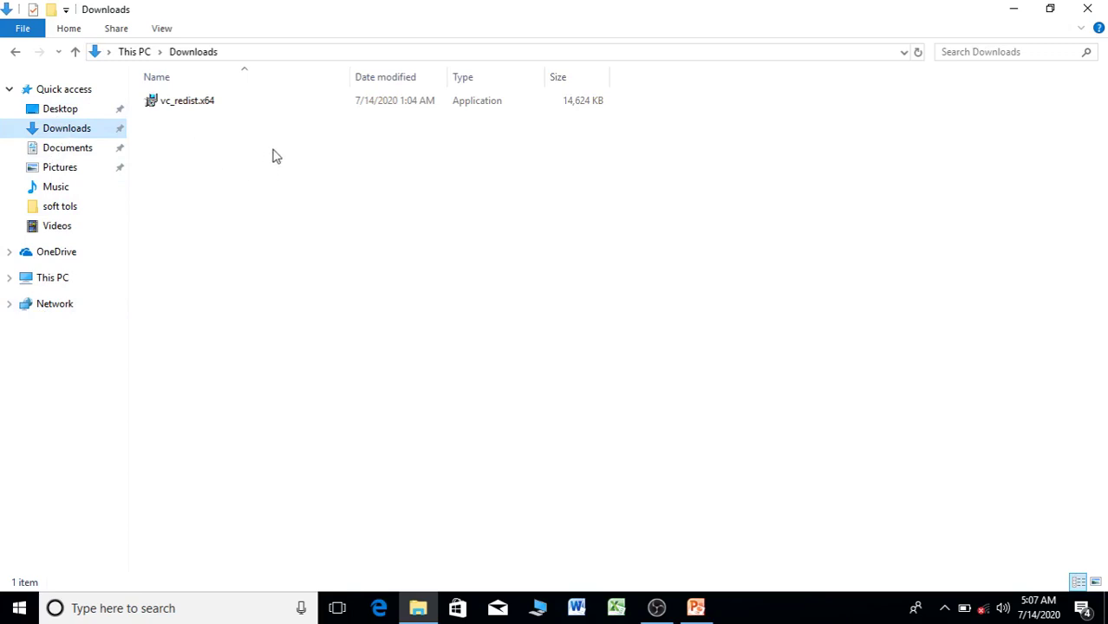
{"action": "left_click", "coordinate": [85, 115]}
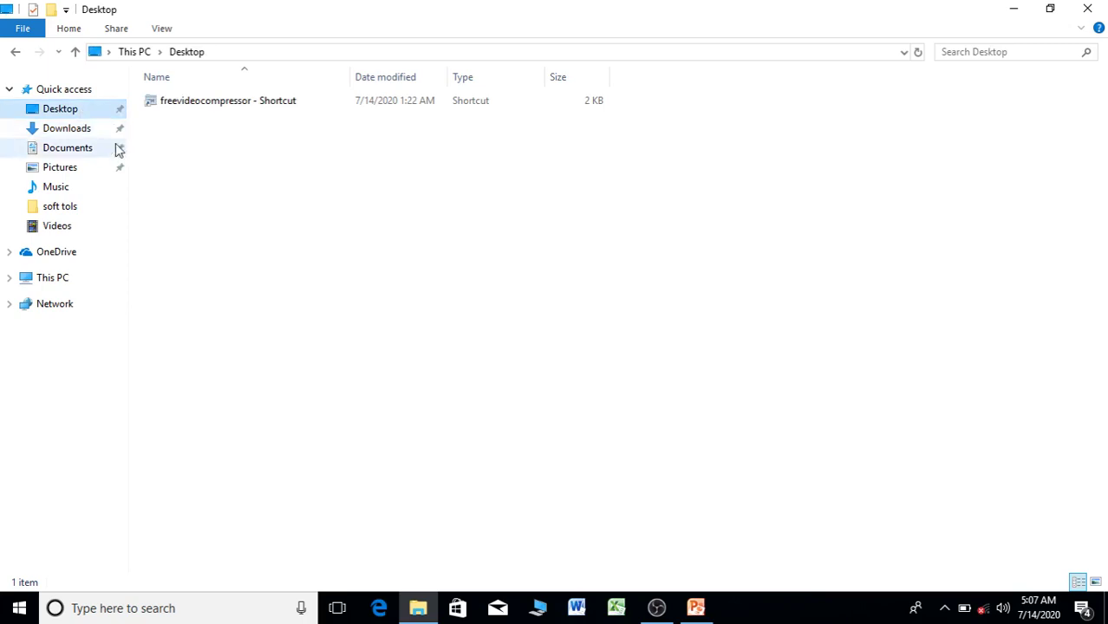
{"action": "left_click", "coordinate": [87, 152]}
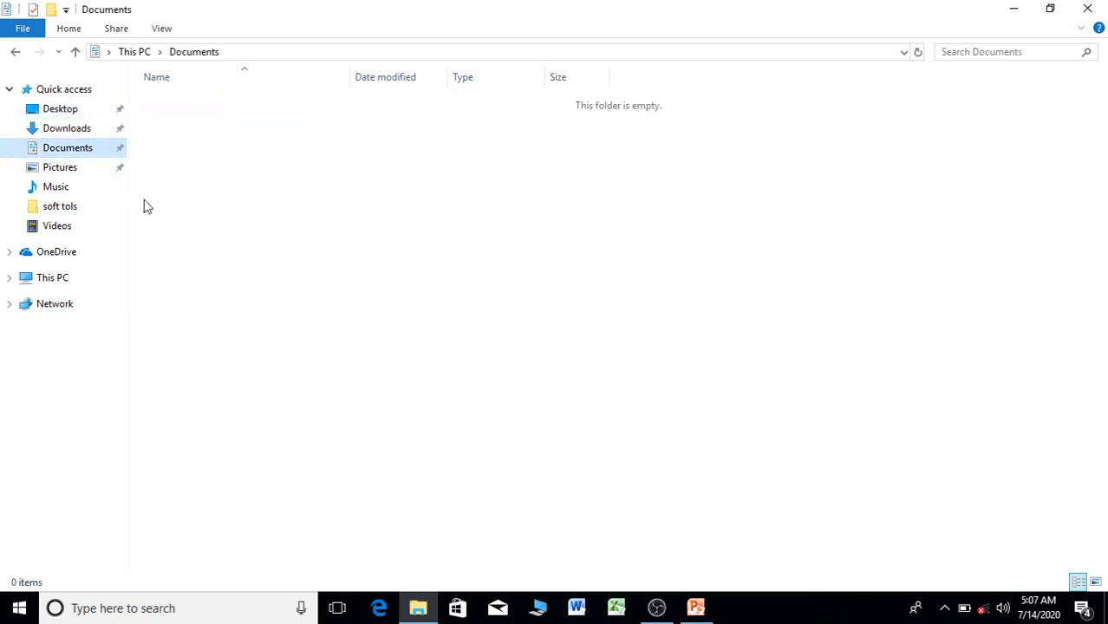
{"action": "left_click", "coordinate": [56, 170]}
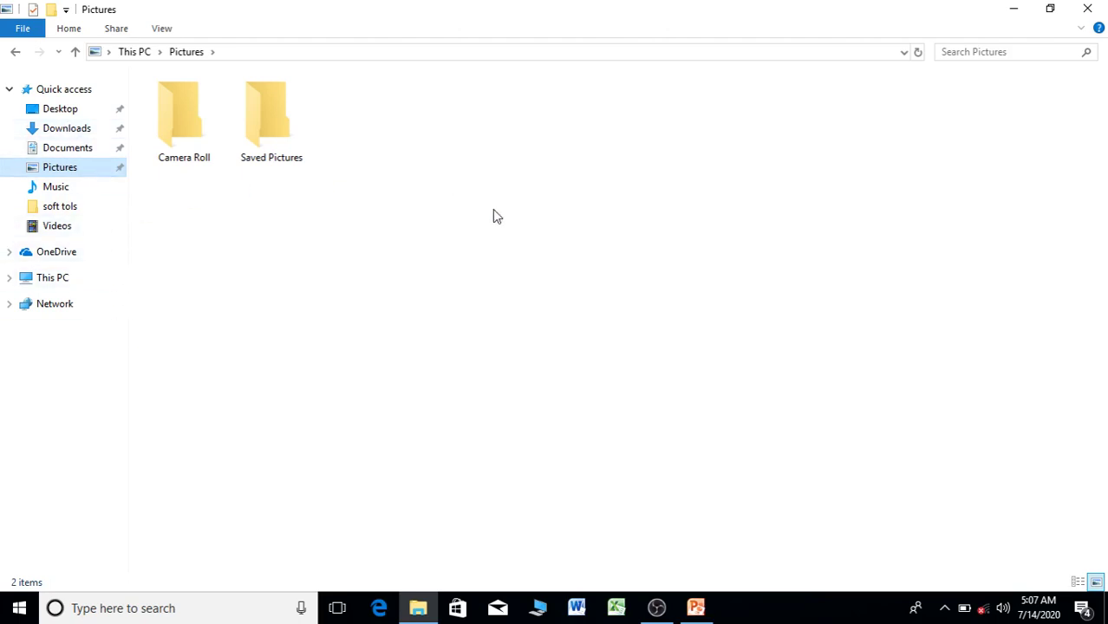
{"action": "left_click", "coordinate": [392, 228]}
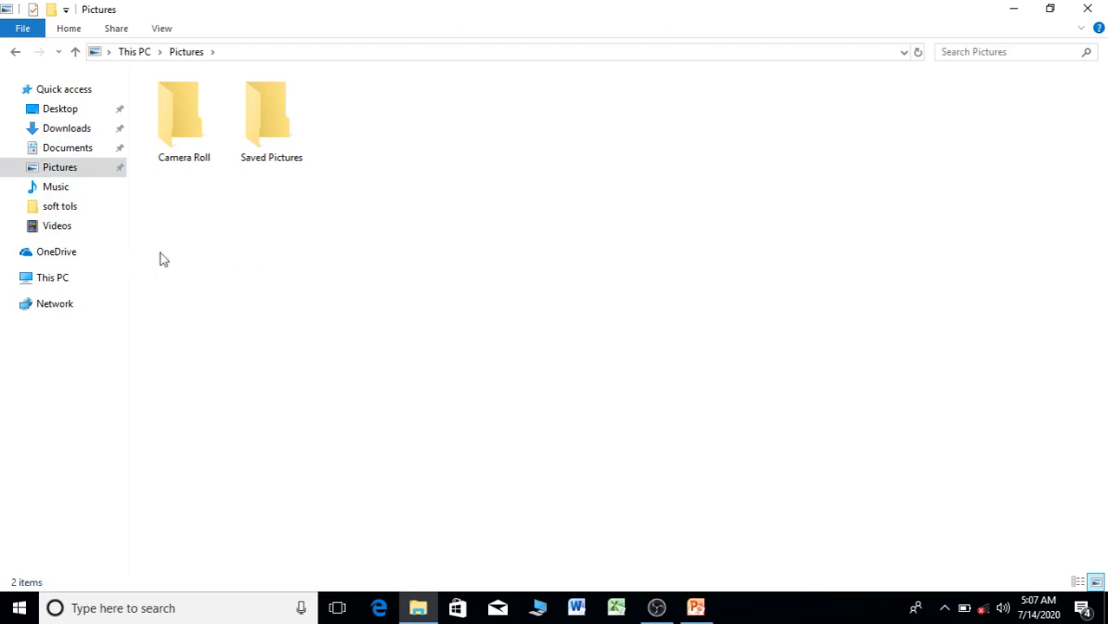
Step: Look through the contents of Local Disk (D:) and Local Disk (E:) from This PC, and close the window
{"action": "left_click", "coordinate": [48, 287]}
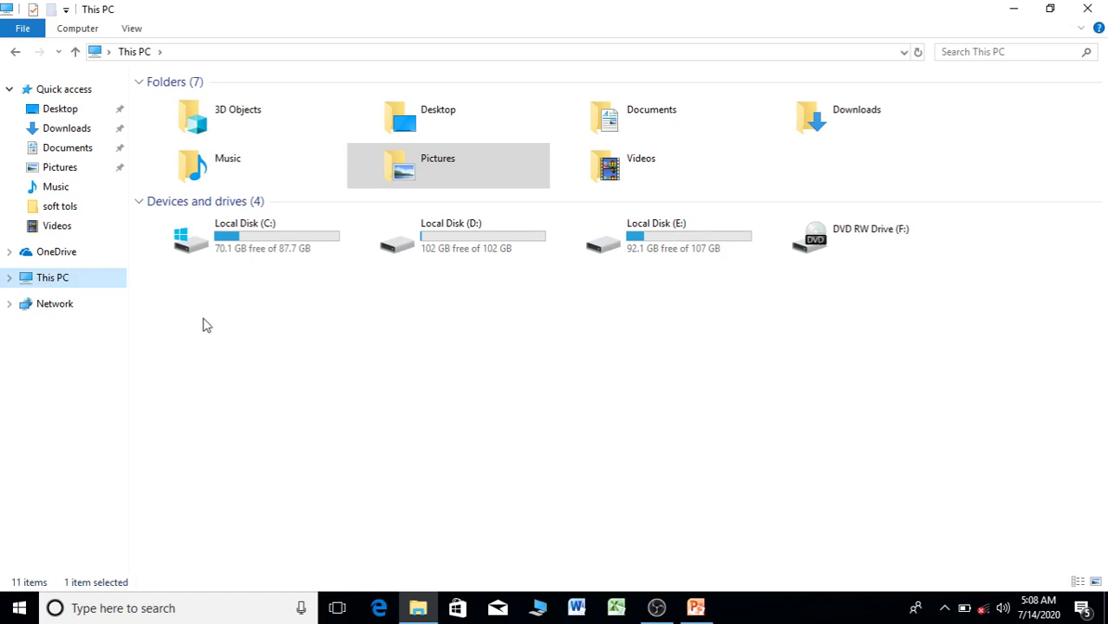
{"action": "double_click", "coordinate": [449, 259]}
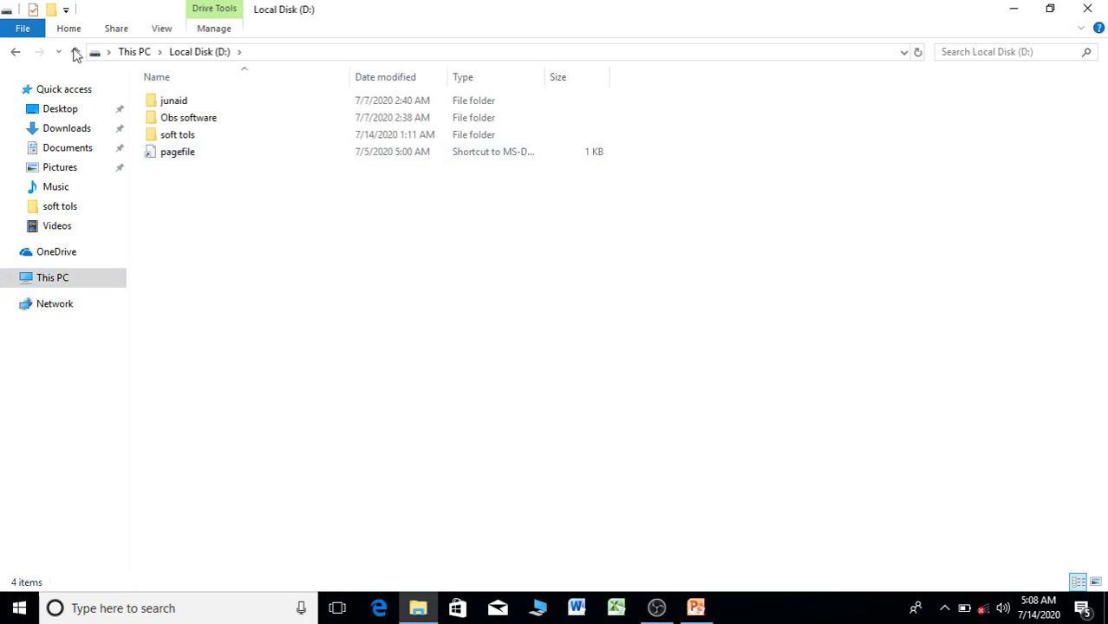
{"action": "left_click", "coordinate": [13, 54]}
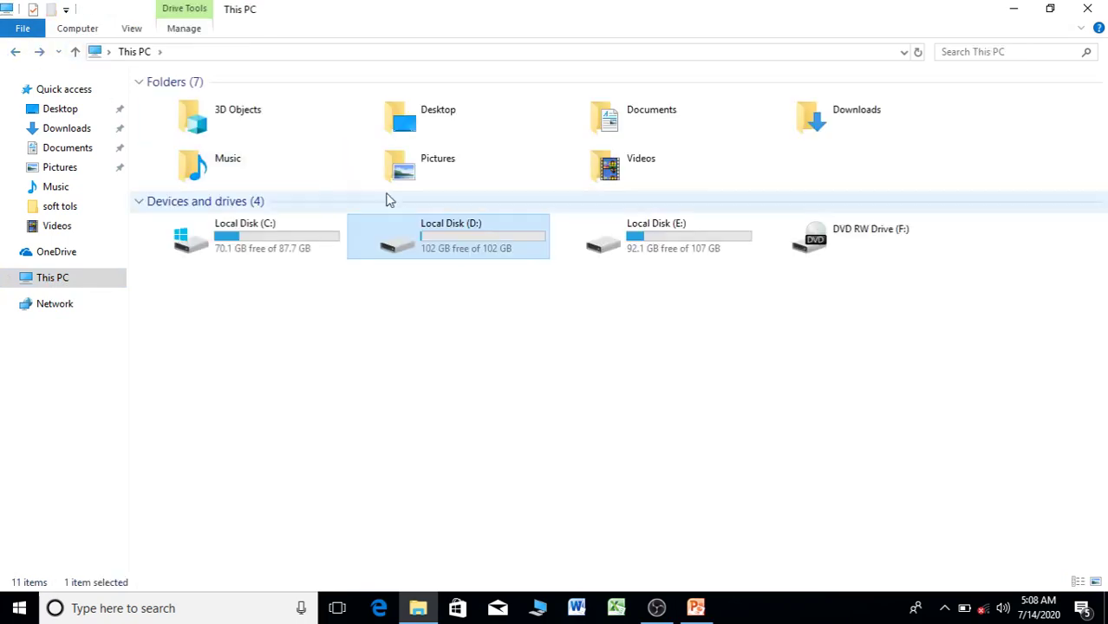
{"action": "left_click", "coordinate": [632, 254]}
{"action": "double_click", "coordinate": [631, 254]}
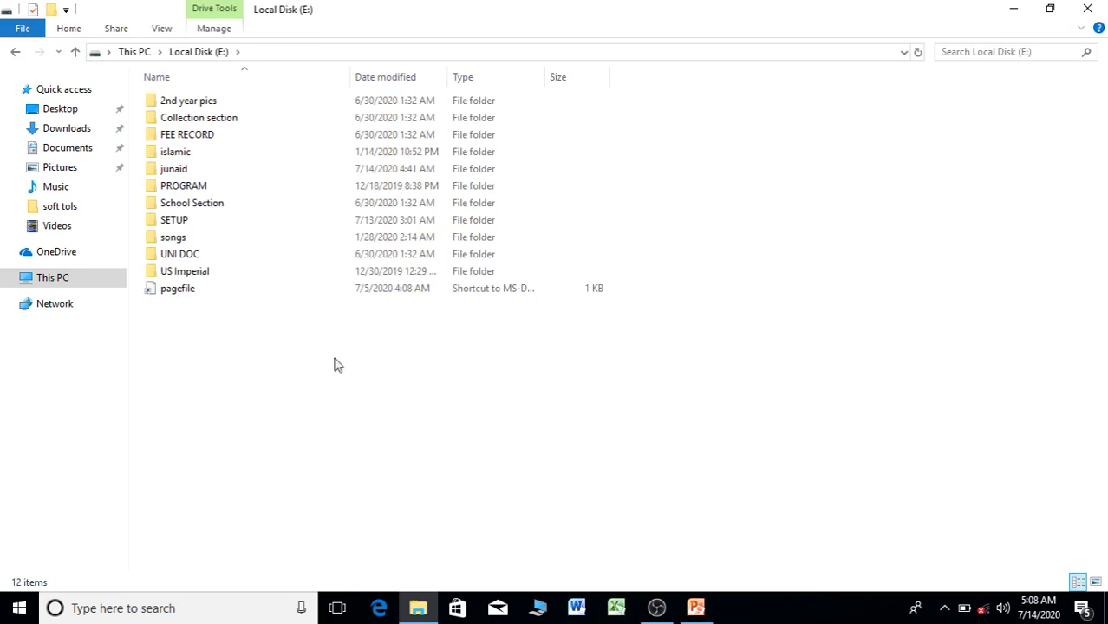
{"action": "left_click", "coordinate": [12, 54]}
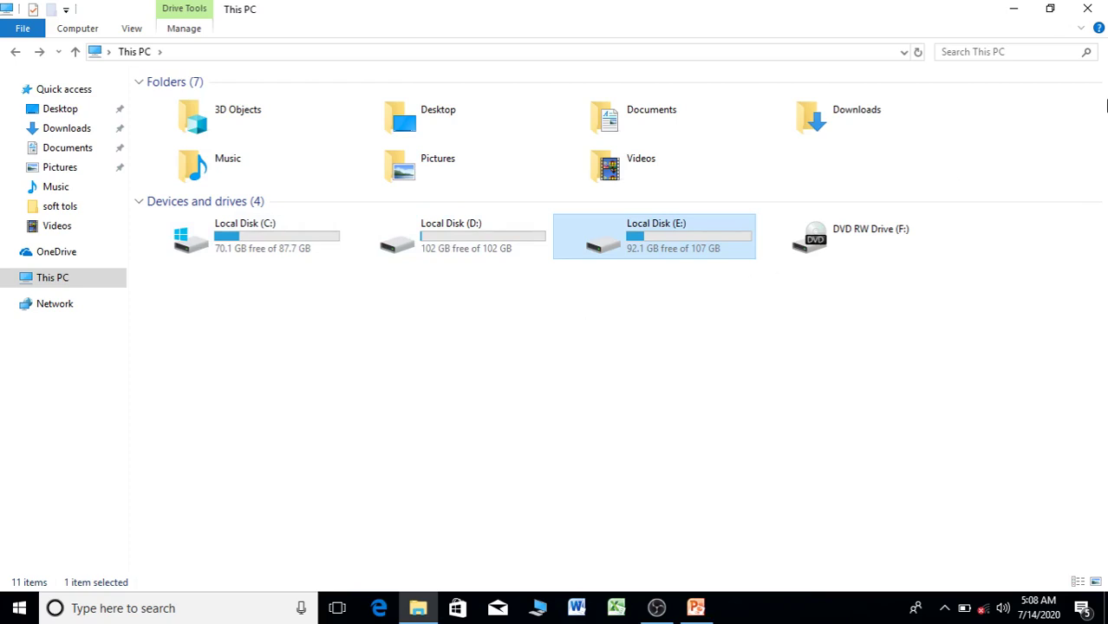
{"action": "left_click", "coordinate": [1088, 13]}
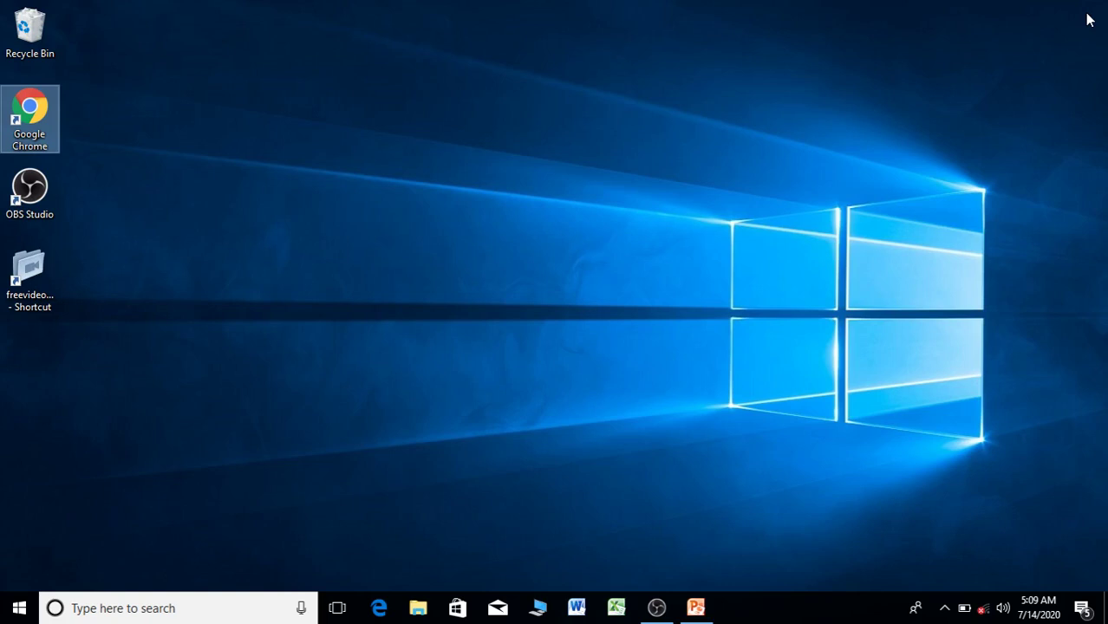
Step: Create a new folder on the desktop, name it with a first name, and place it below the freevideocompressor shortcut
{"action": "left_click", "coordinate": [194, 223]}
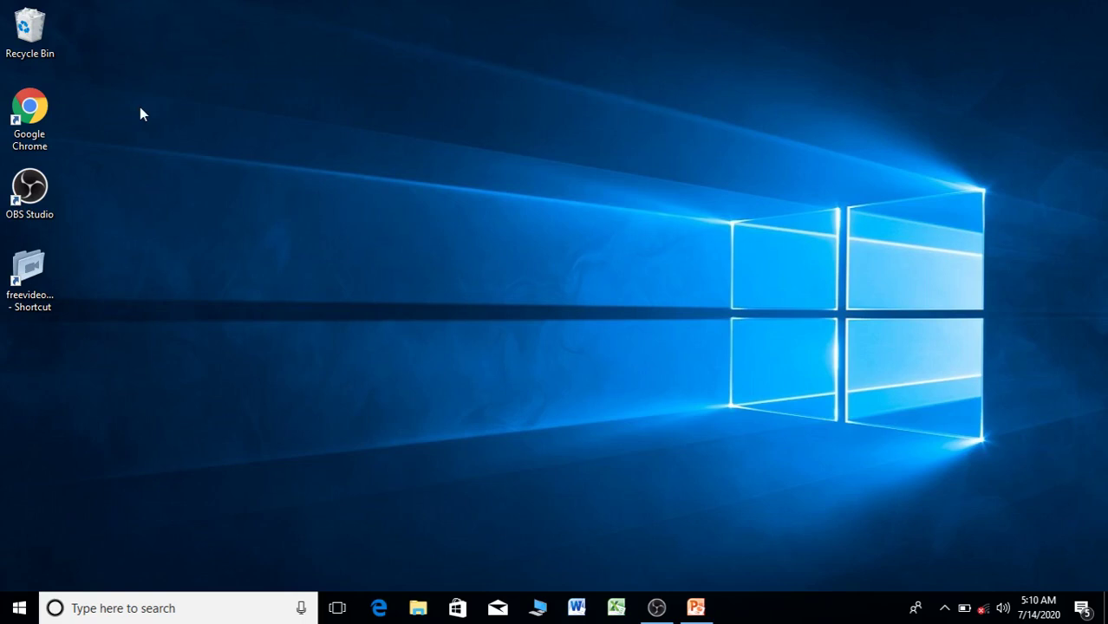
{"action": "right_click", "coordinate": [273, 135]}
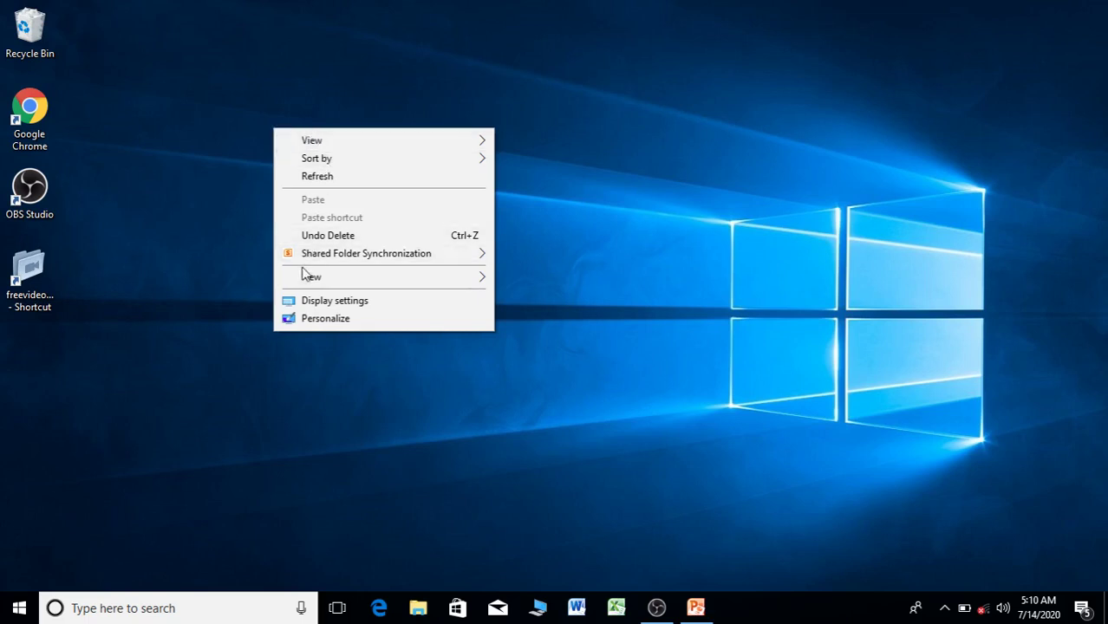
{"action": "mouse_move", "coordinate": [305, 276]}
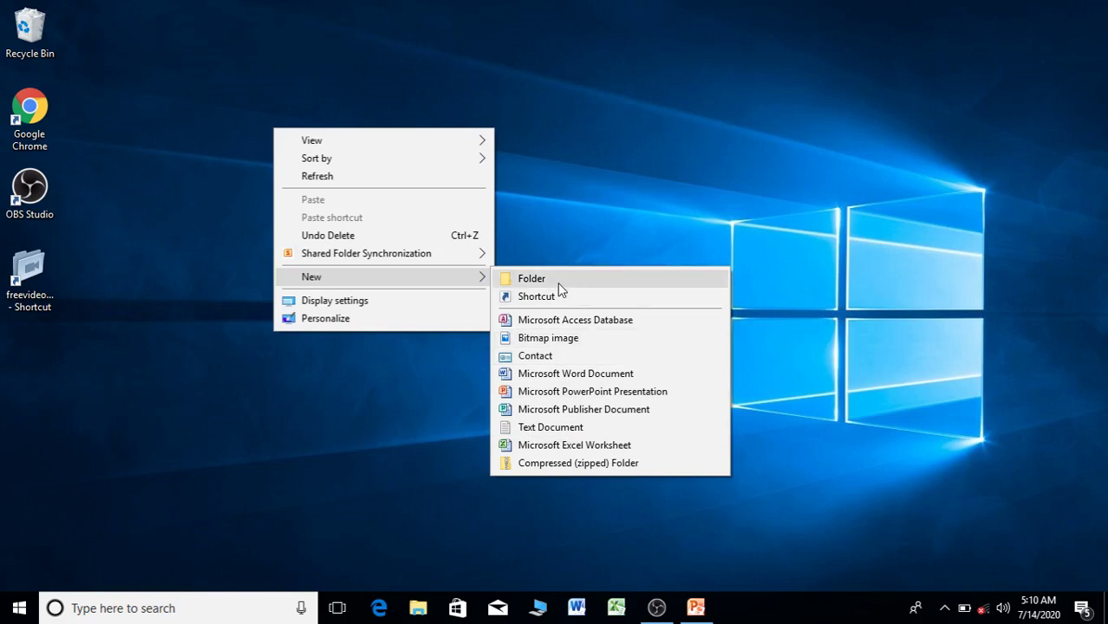
{"action": "left_click", "coordinate": [532, 279]}
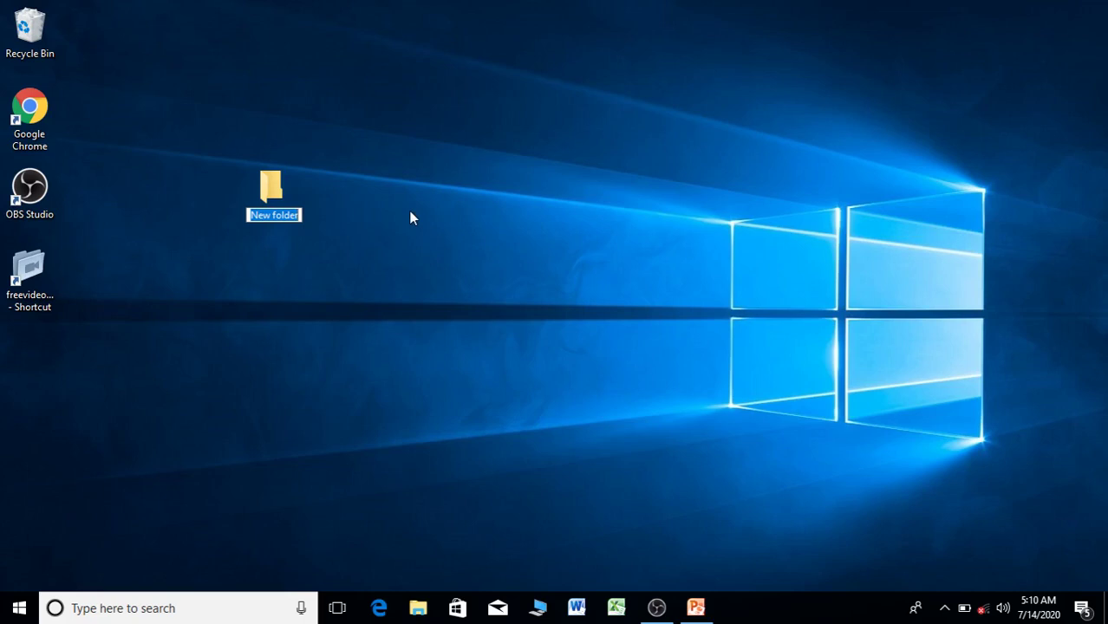
{"action": "type", "text": "junaid"}
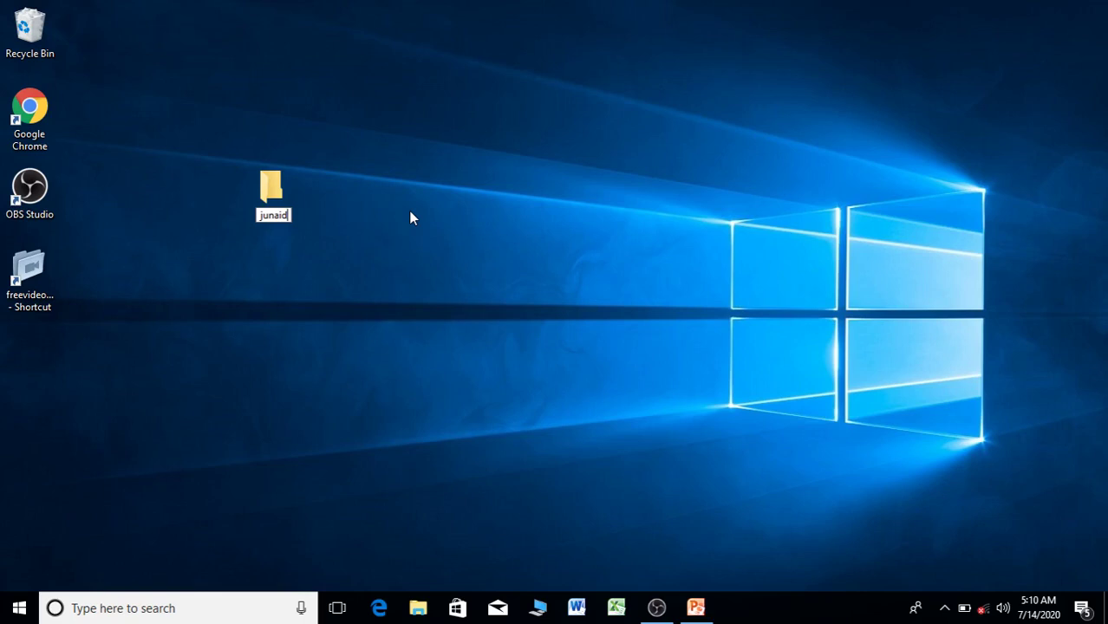
{"action": "key", "text": "Return"}
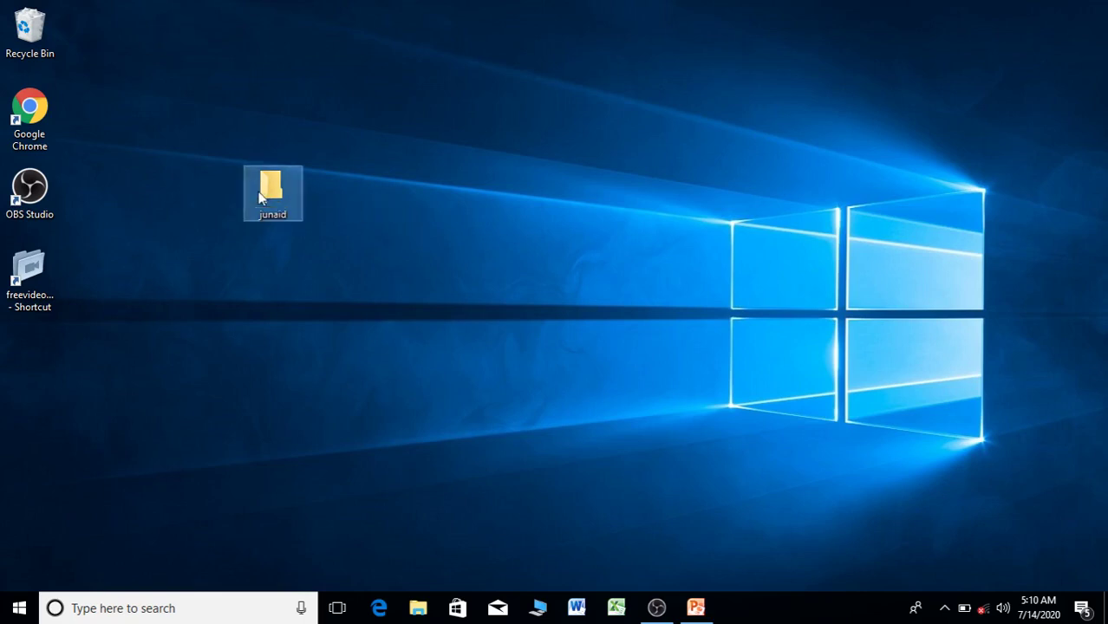
{"action": "left_click_drag", "start_coordinate": [271, 191], "coordinate": [22, 376]}
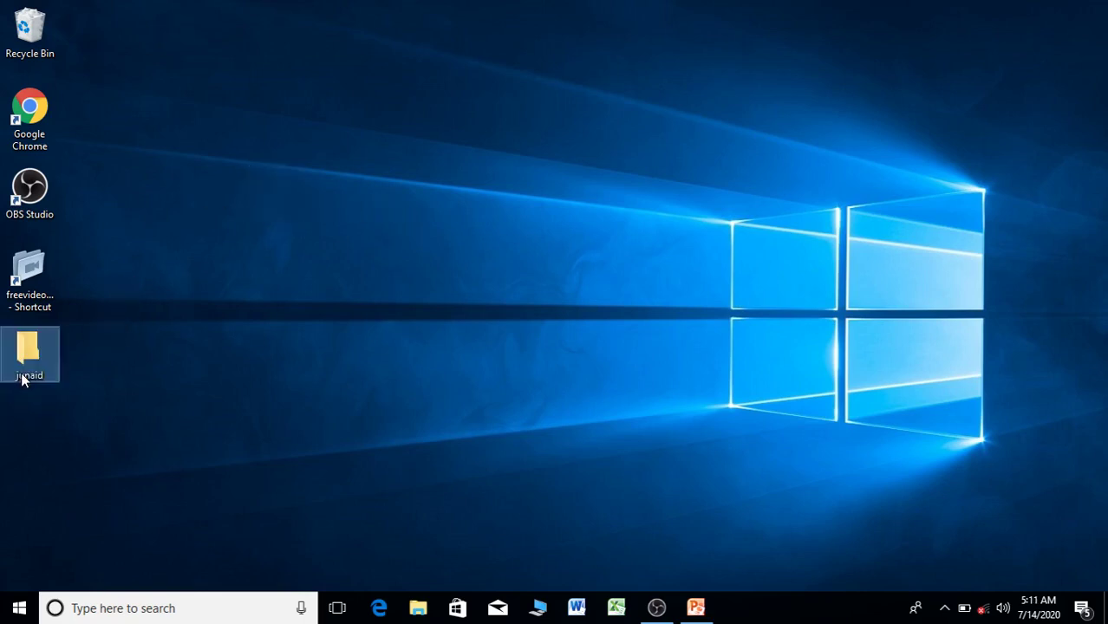
{"action": "left_click", "coordinate": [125, 351]}
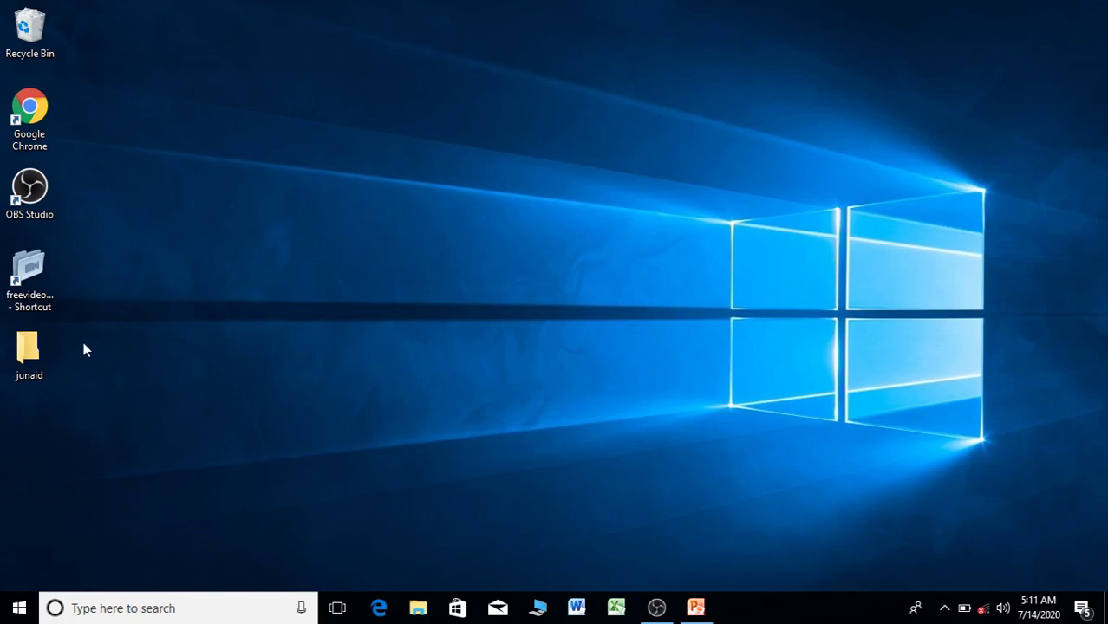
Step: Rename the new desktop folder as abc
{"action": "right_click", "coordinate": [43, 343]}
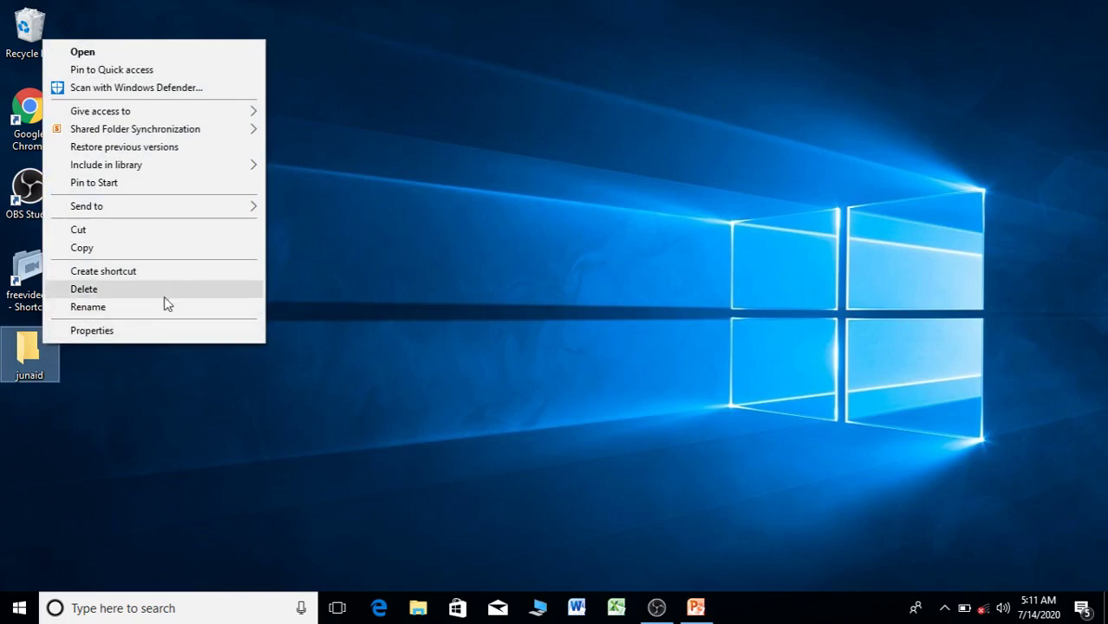
{"action": "left_click", "coordinate": [87, 307]}
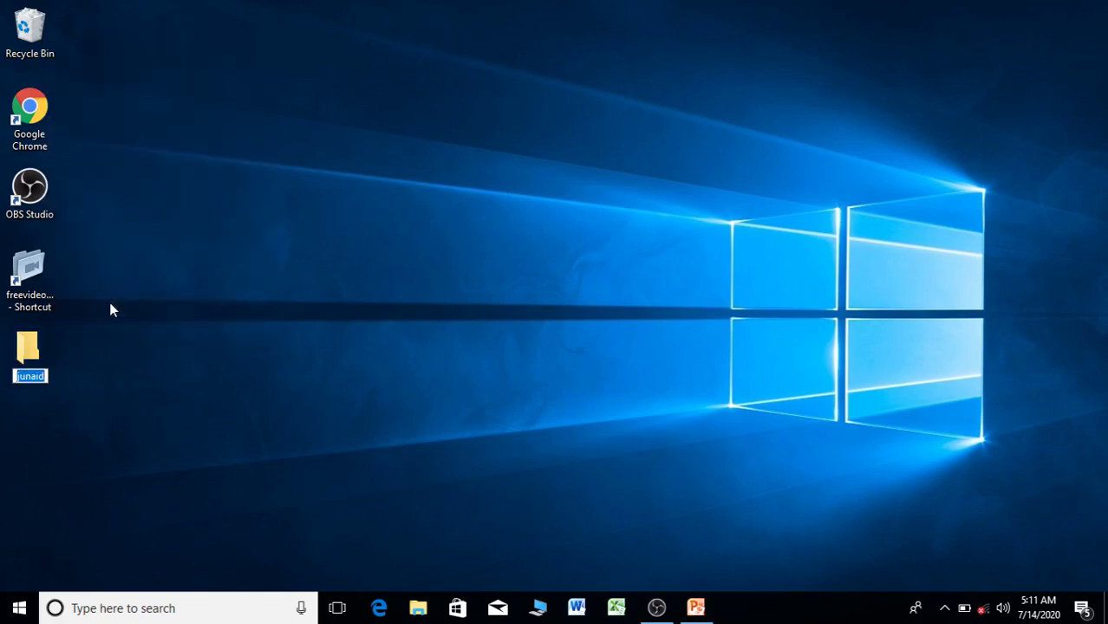
{"action": "type", "text": "abc"}
{"action": "left_click", "coordinate": [111, 310]}
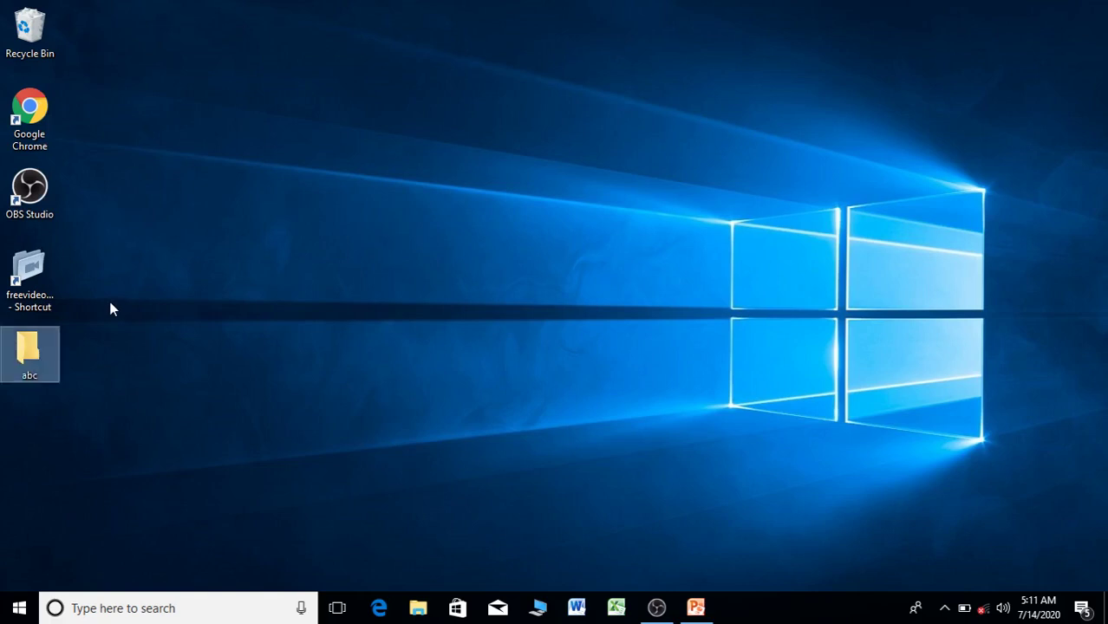
{"action": "right_click", "coordinate": [45, 334]}
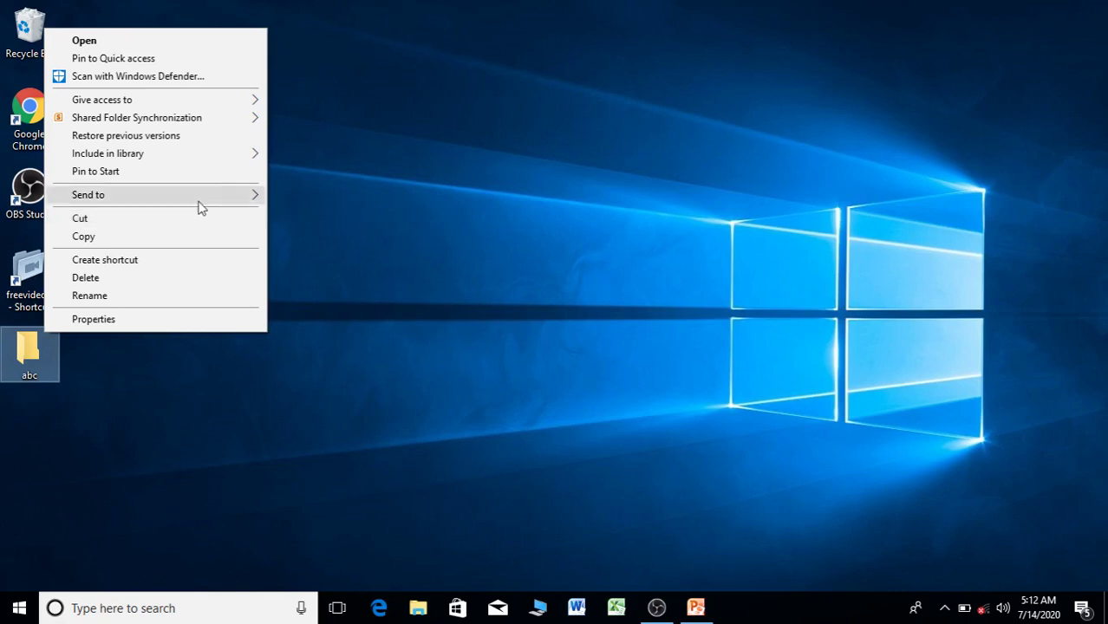
{"action": "mouse_move", "coordinate": [224, 200]}
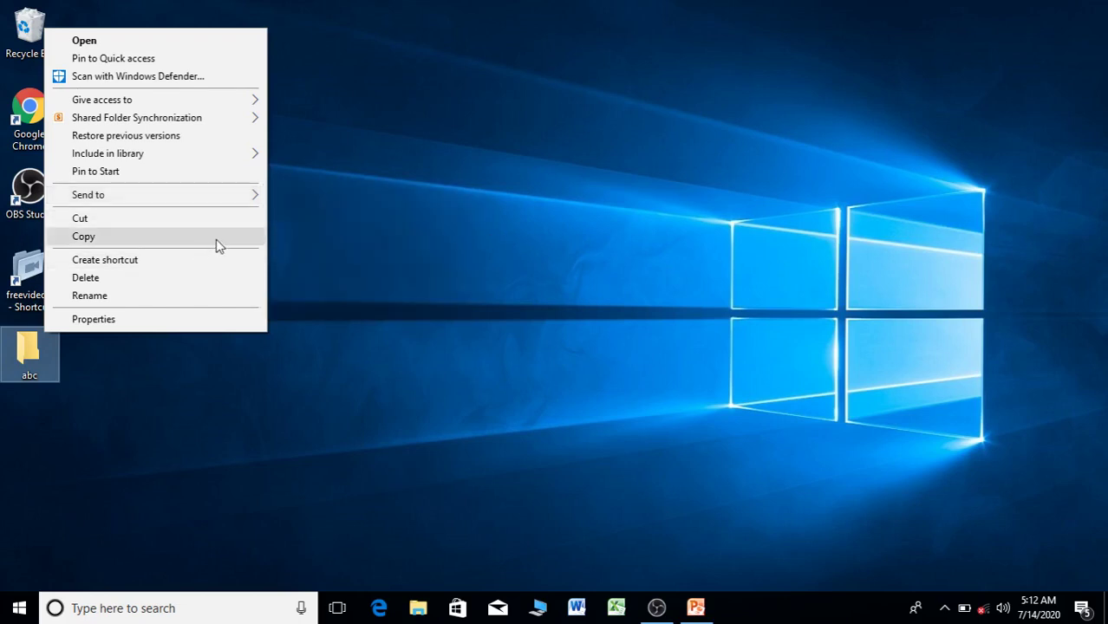
{"action": "left_click", "coordinate": [417, 207]}
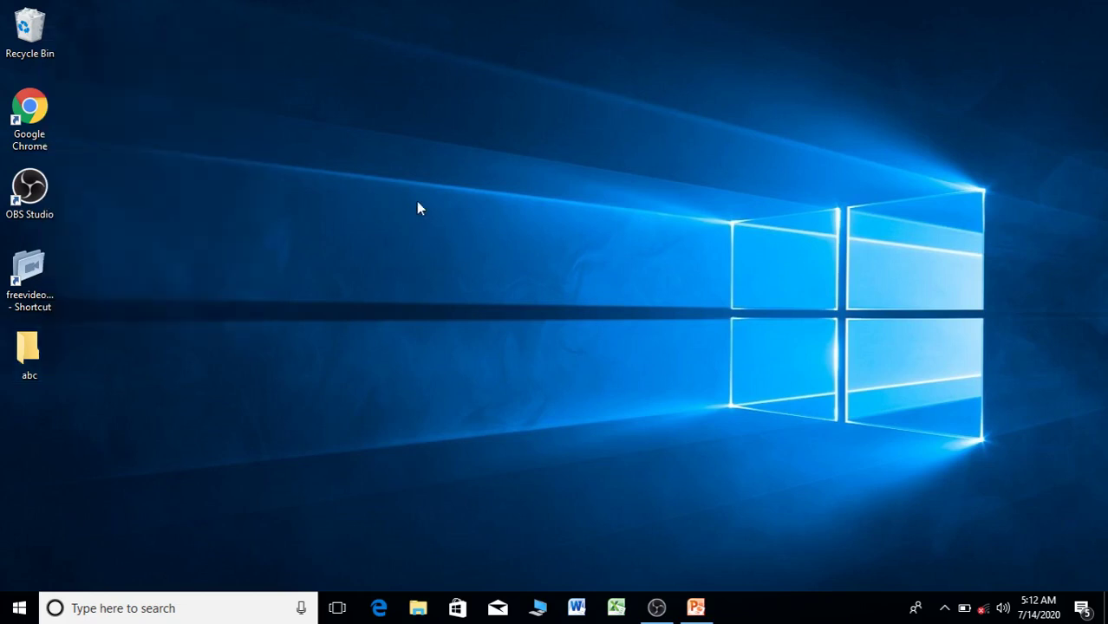